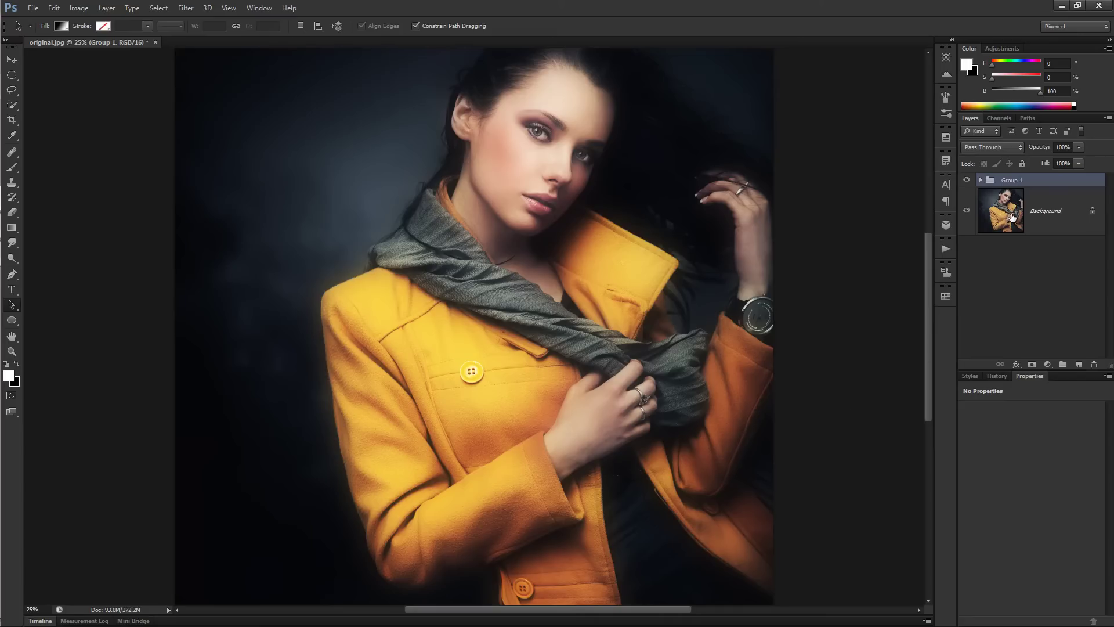
Step: Toggle Group 1's visibility twice to compare with the original, then delete Group 1
left_click(968, 180)
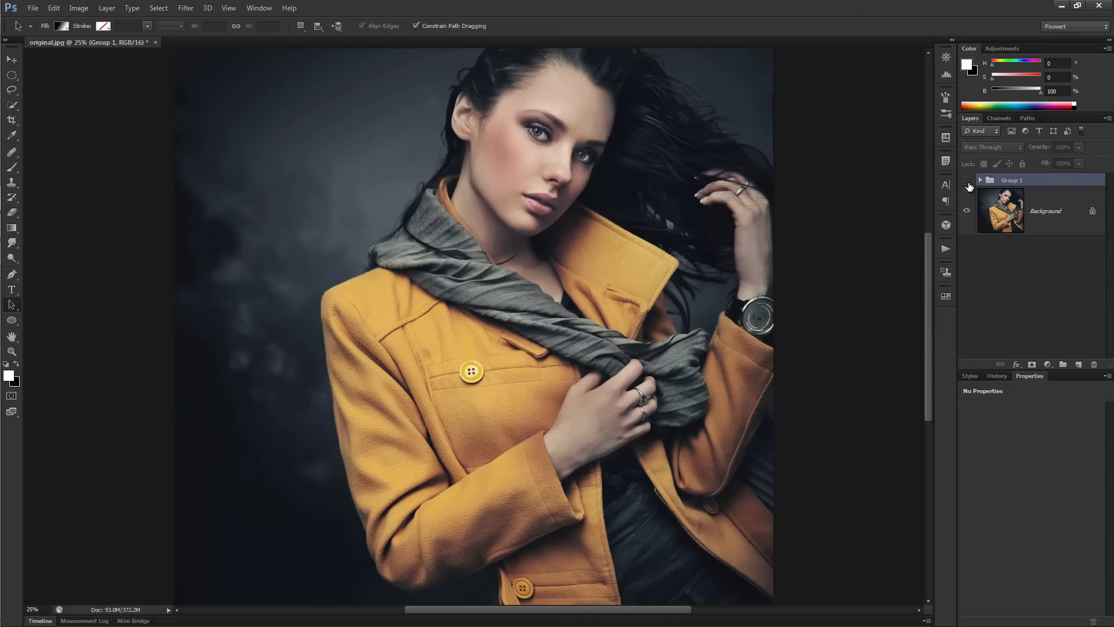
left_click(968, 180)
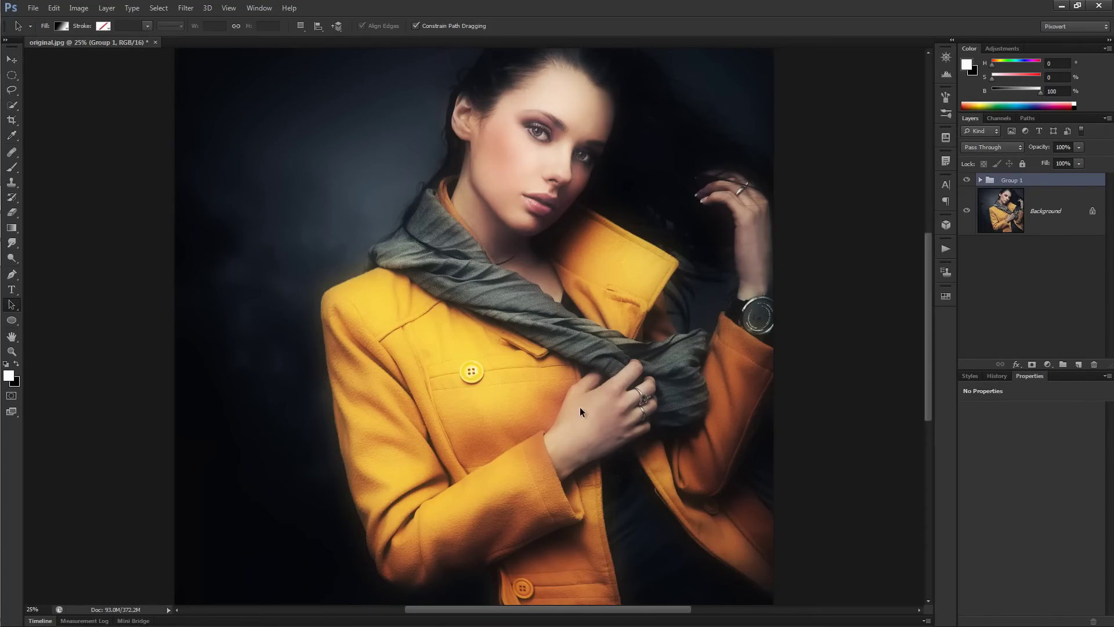
left_click(966, 181)
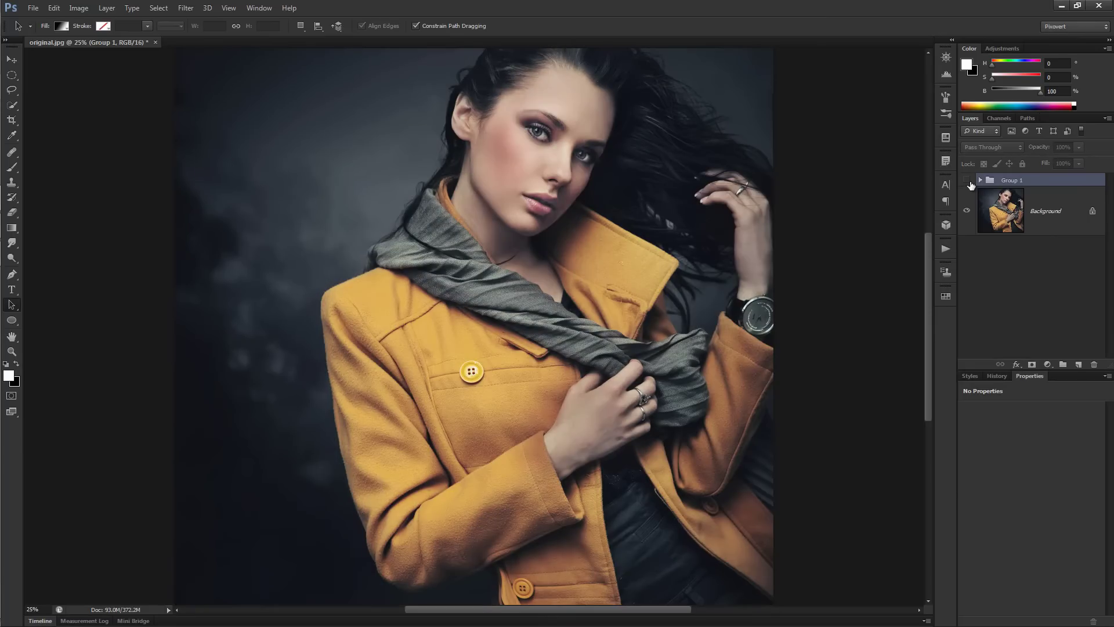
left_click(972, 184)
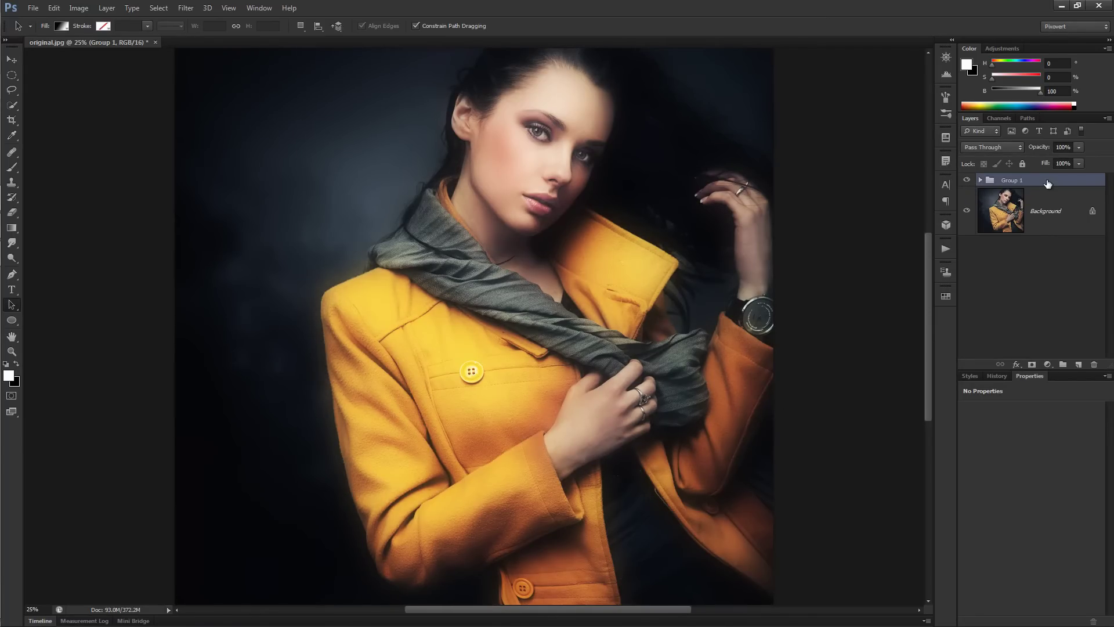
mouse_move(1047, 185)
left_mouse_down()
mouse_move(1098, 313)
mouse_move(1095, 364)
left_mouse_up()
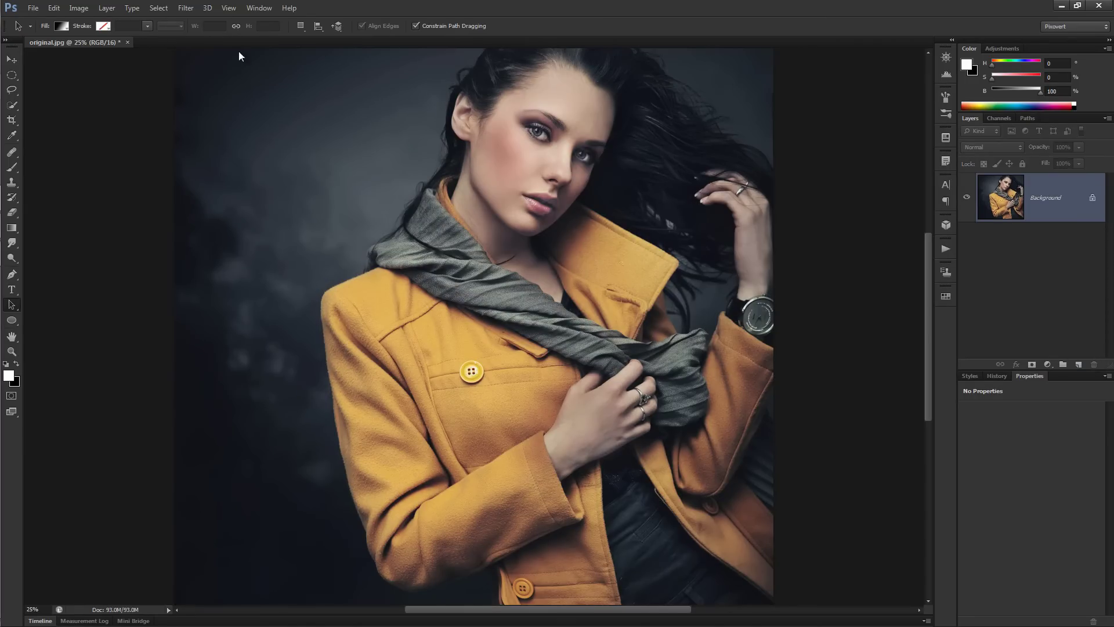
left_click(78, 8)
mouse_move(88, 21)
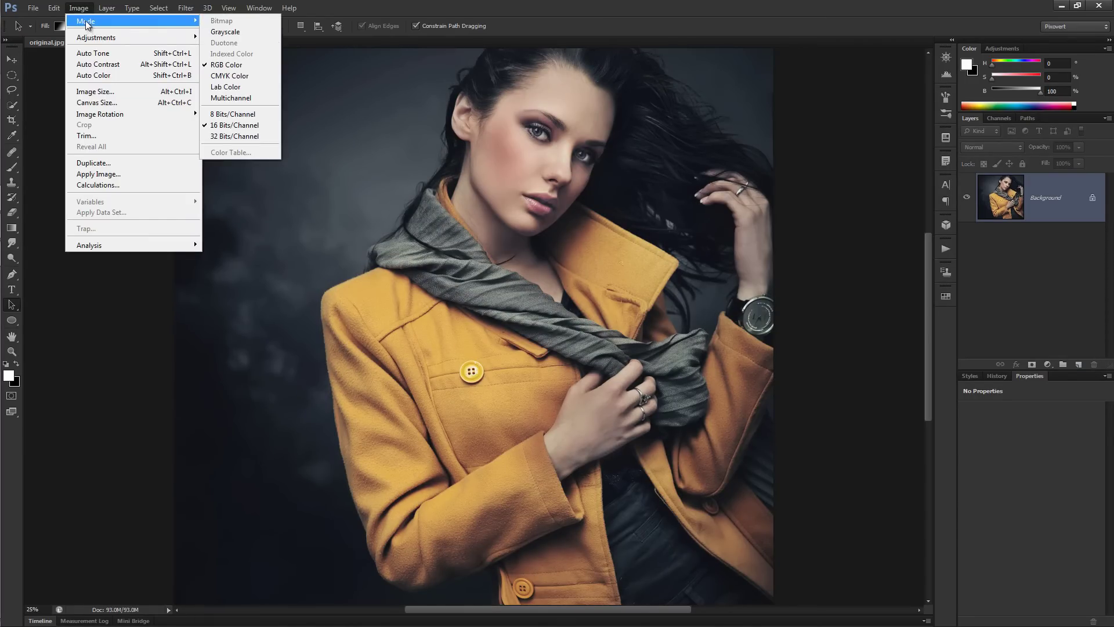
left_click(235, 126)
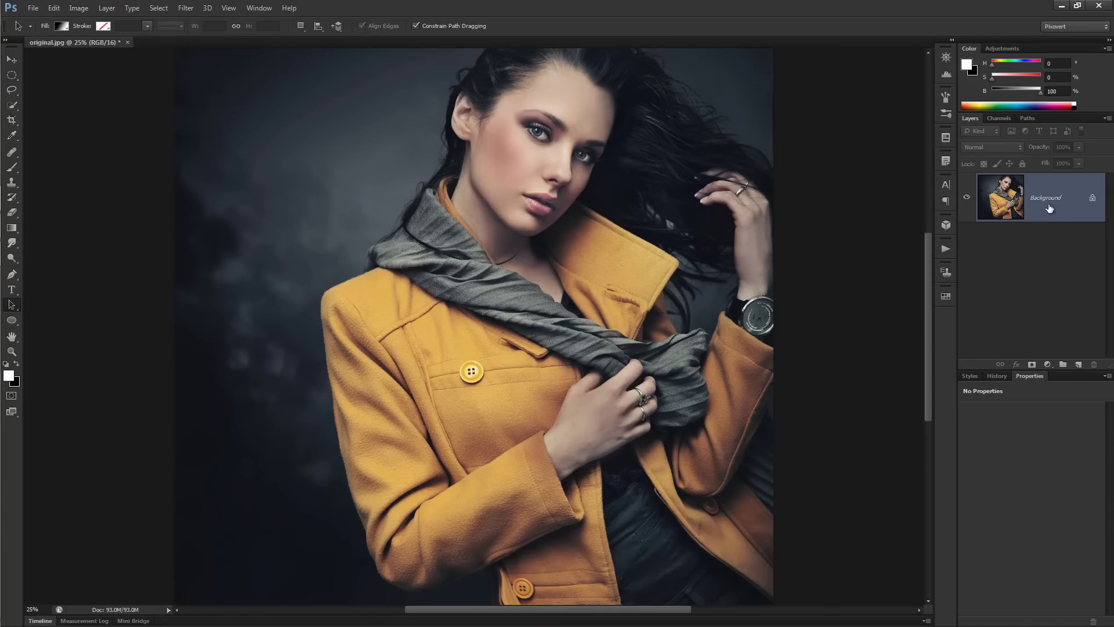
Step: Duplicate the Background as a layer named 'contrast' blending with Soft Light
key("ctrl+j")
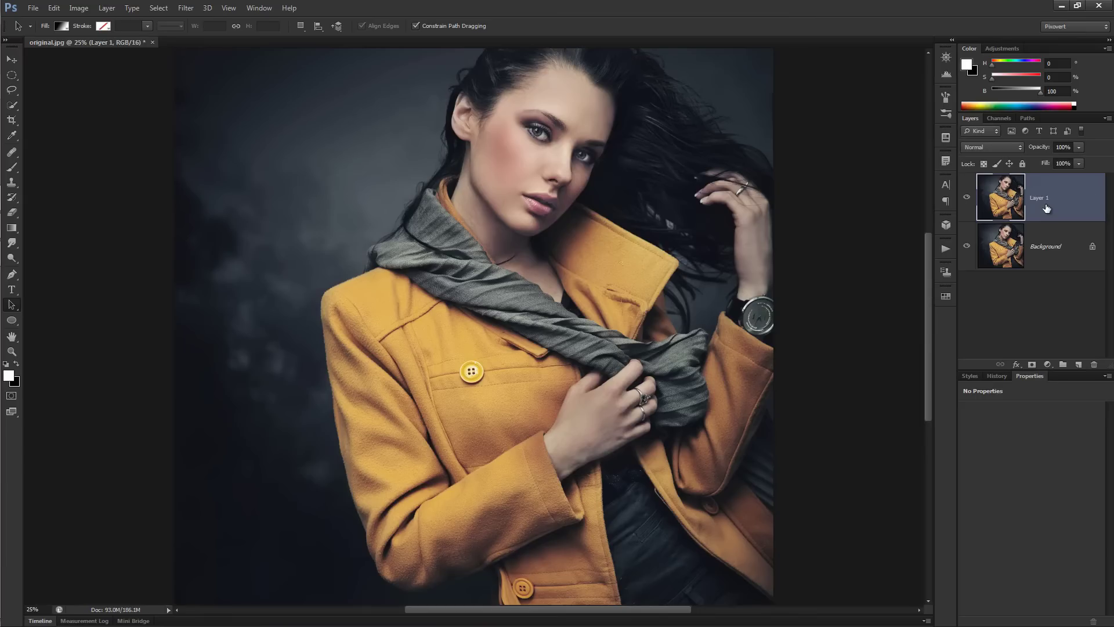
double_click(1041, 200)
type("contrast")
key("Return")
left_click(1007, 146)
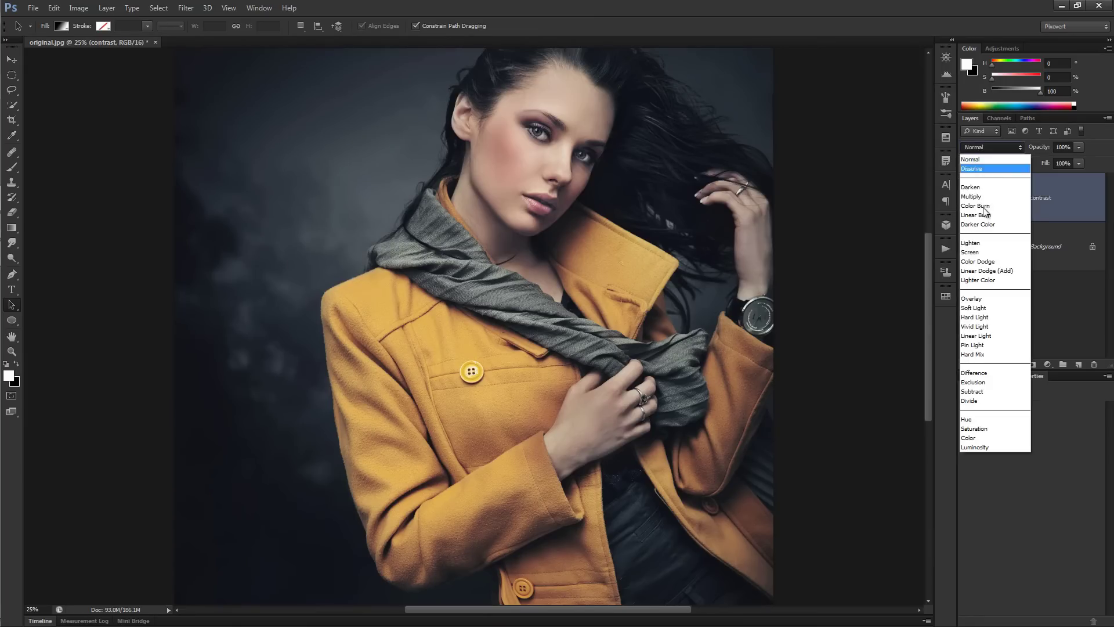
left_click(987, 306)
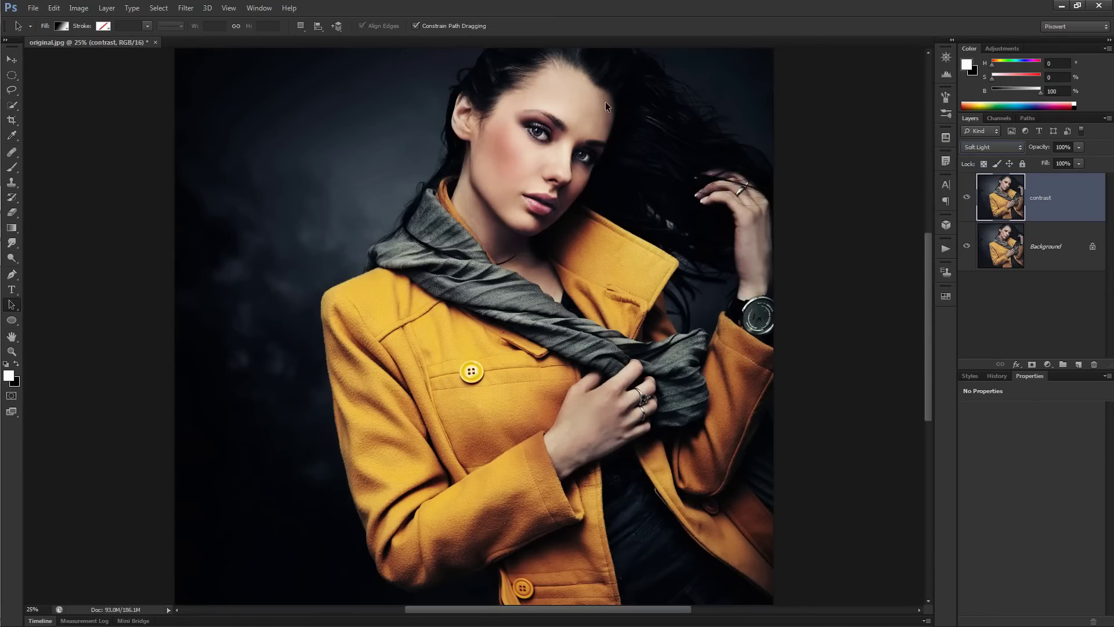
Step: Apply a heavy Gaussian Blur (about 92 px radius) to the contrast layer
left_click(186, 7)
mouse_move(247, 124)
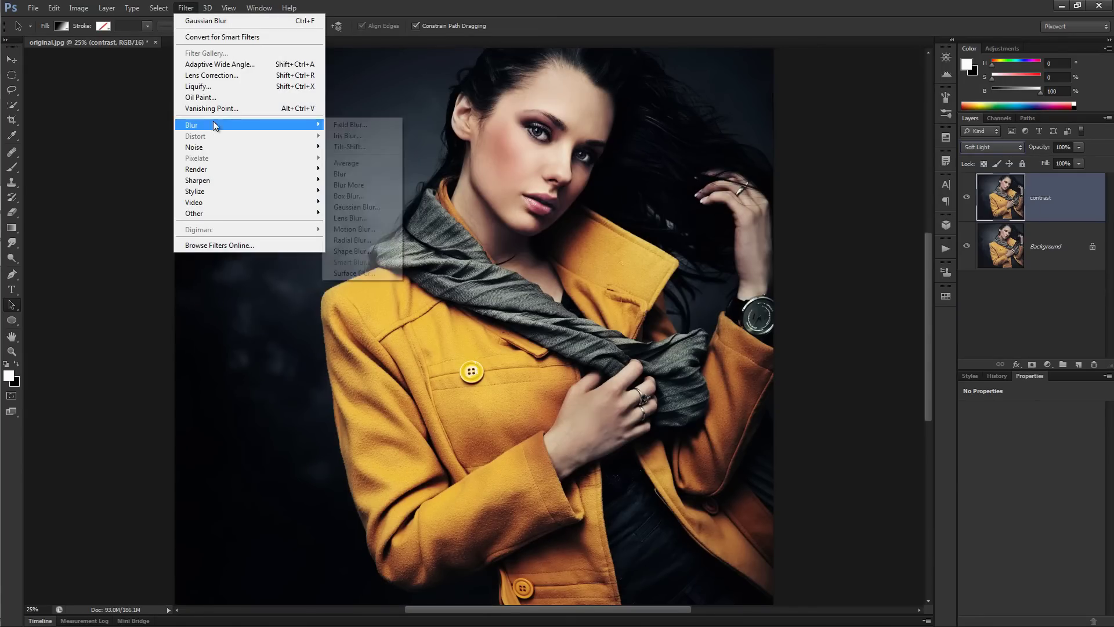
left_click(357, 207)
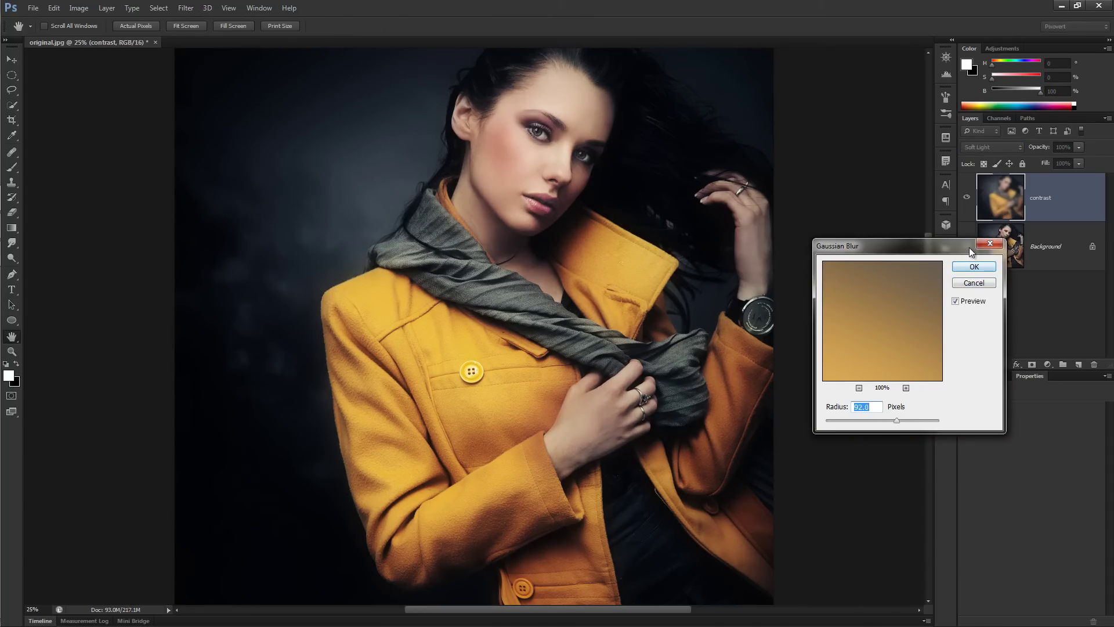
left_click(974, 267)
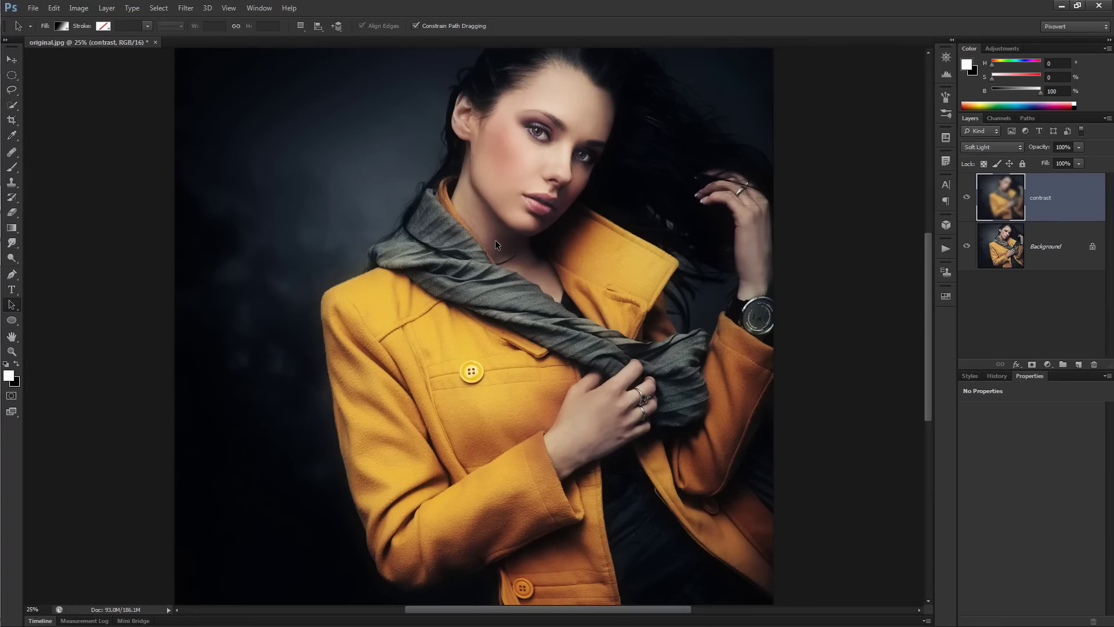
Step: Switch the blurred contrast layer from Soft Light to Overlay blending
left_click(994, 148)
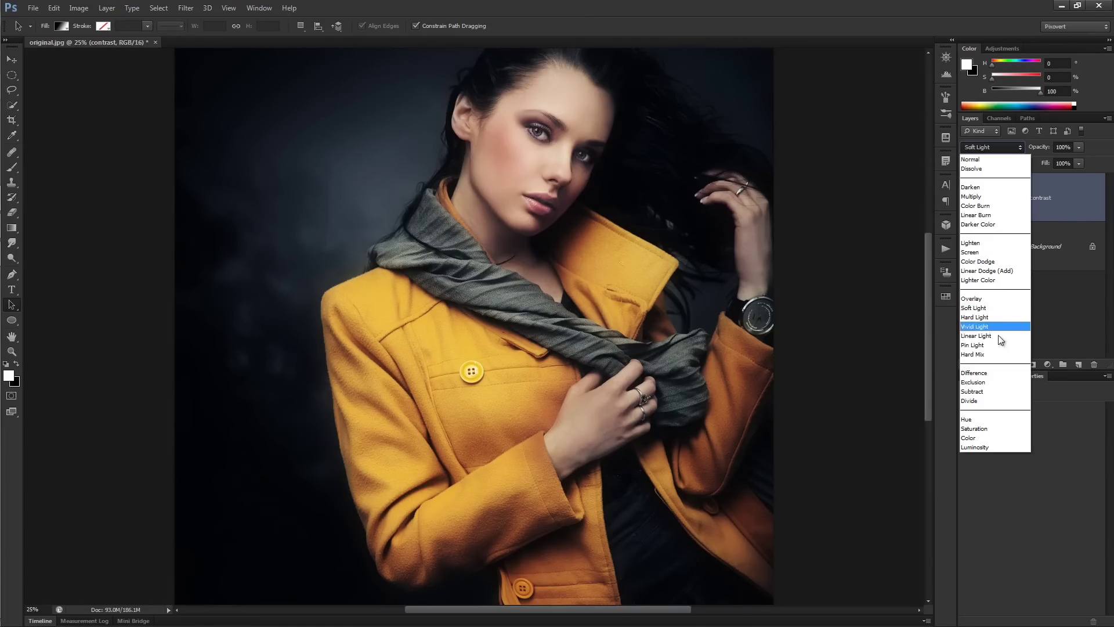
left_click(979, 298)
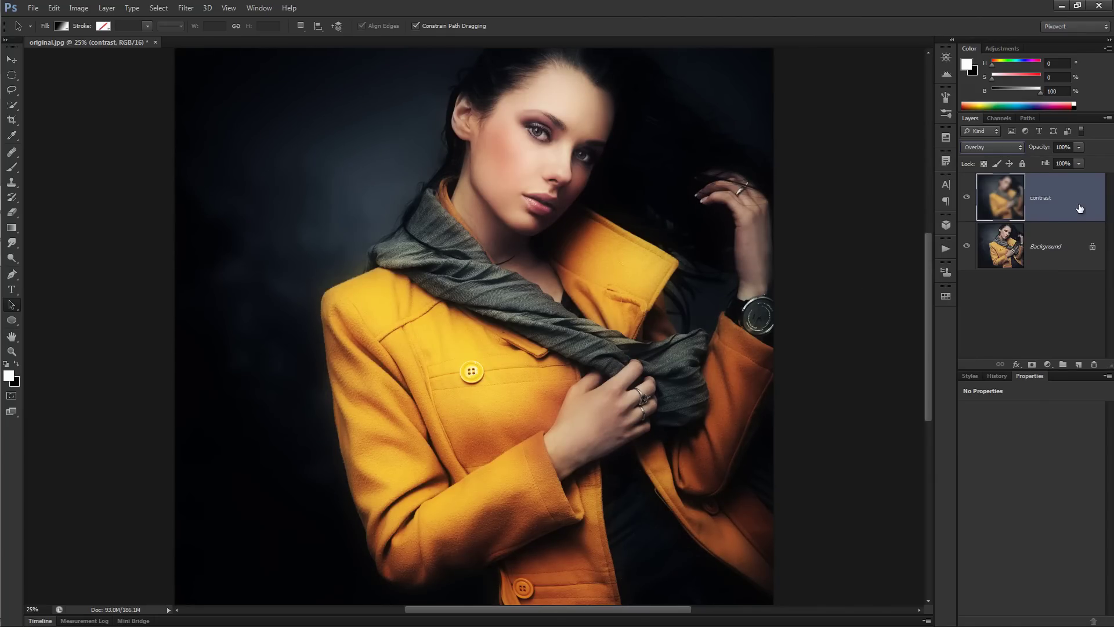
Step: Duplicate contrast as a layer named 'screen' with Screen blending at 30% opacity
key("ctrl+j")
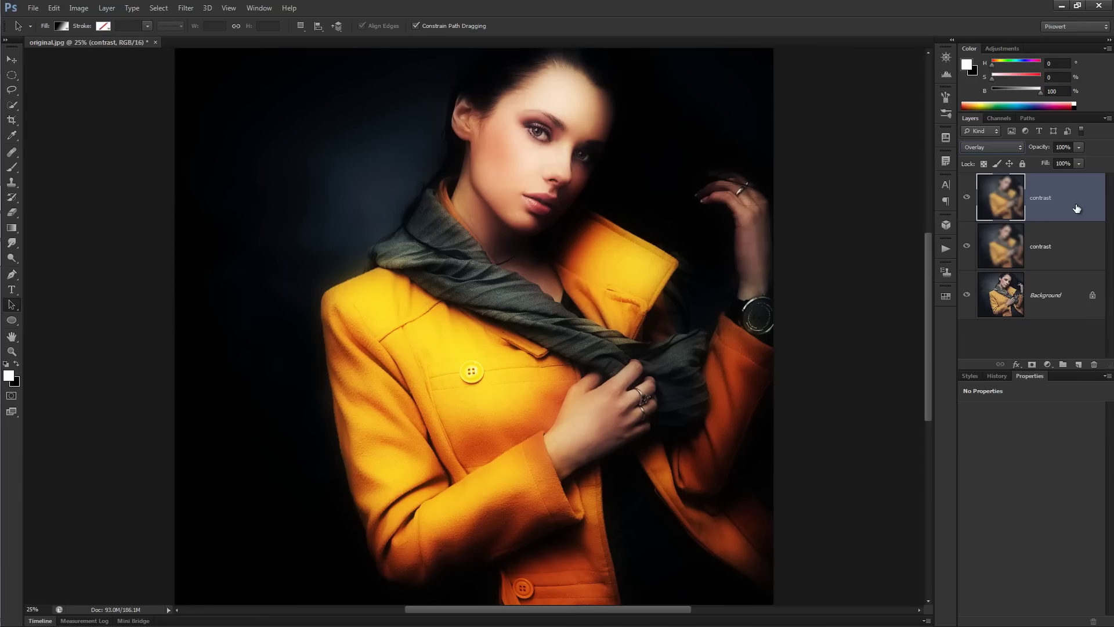
double_click(1053, 198)
type("screen")
key("Return")
left_click(979, 146)
left_click(979, 252)
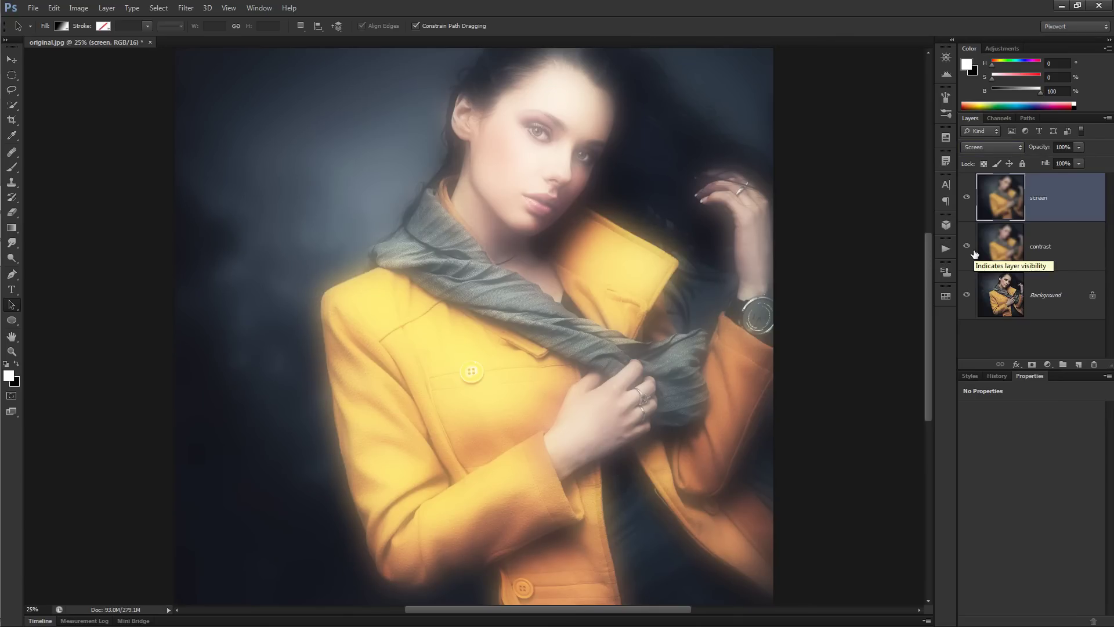
mouse_move(1041, 147)
left_mouse_down()
mouse_move(1002, 148)
mouse_move(1036, 149)
left_mouse_up()
left_click(1033, 259)
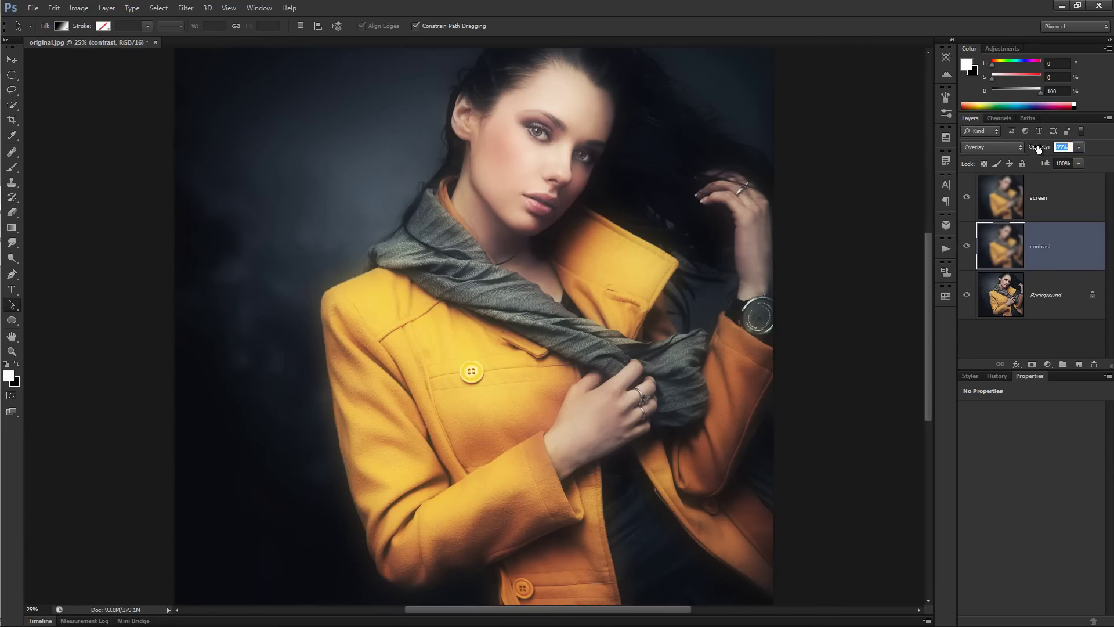
left_click(1067, 198)
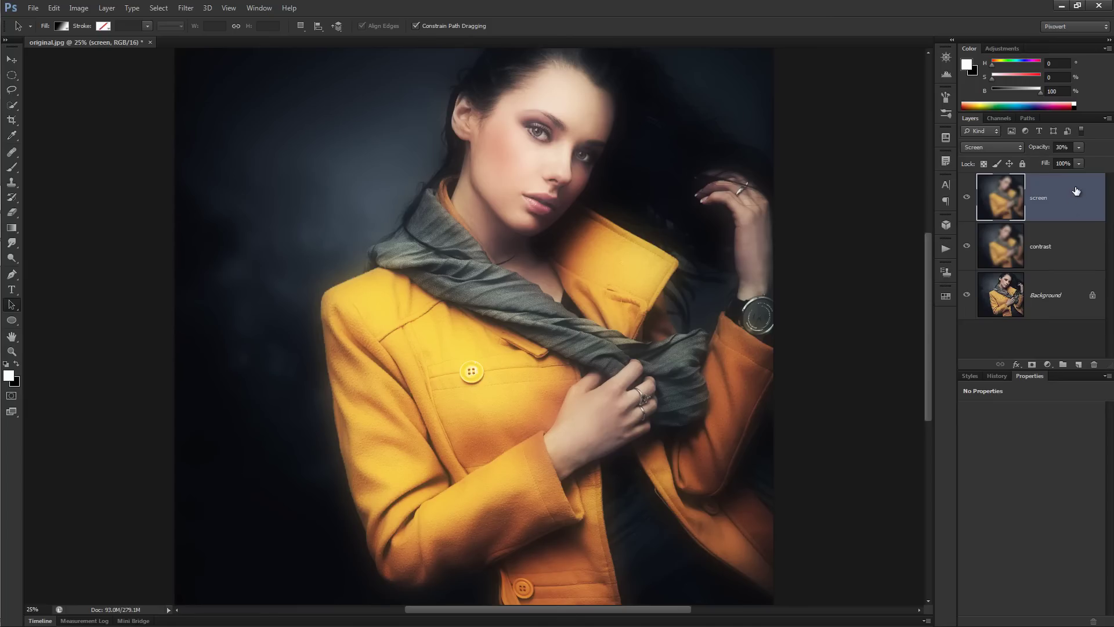
Step: Add a Vibrance adjustment layer and toggle layer visibility to compare the glow effect
left_click(1048, 366)
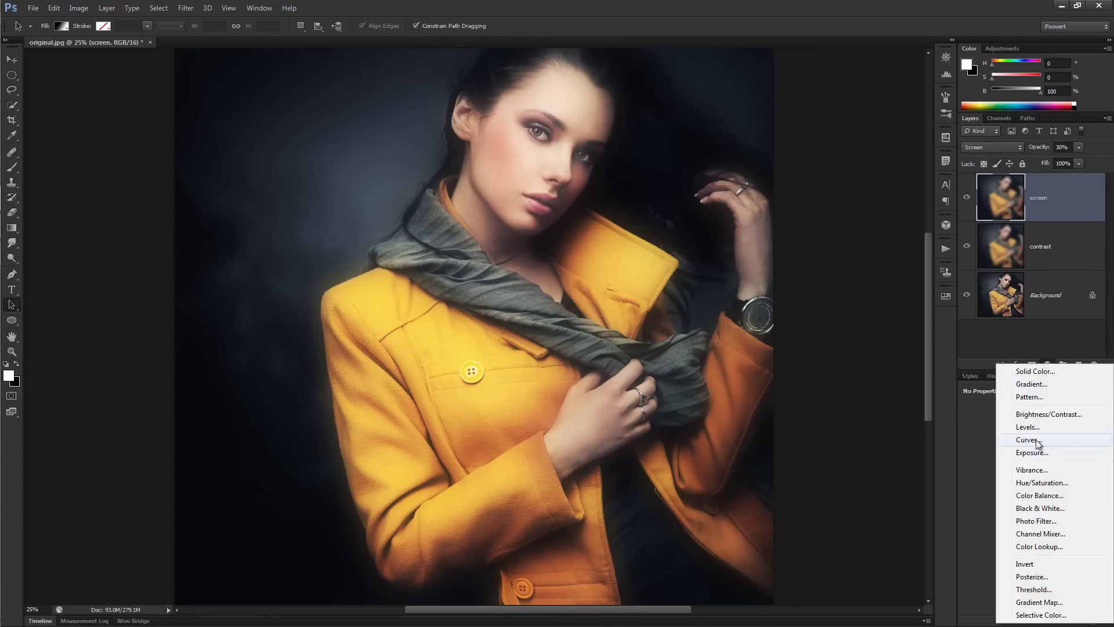
left_click(1035, 470)
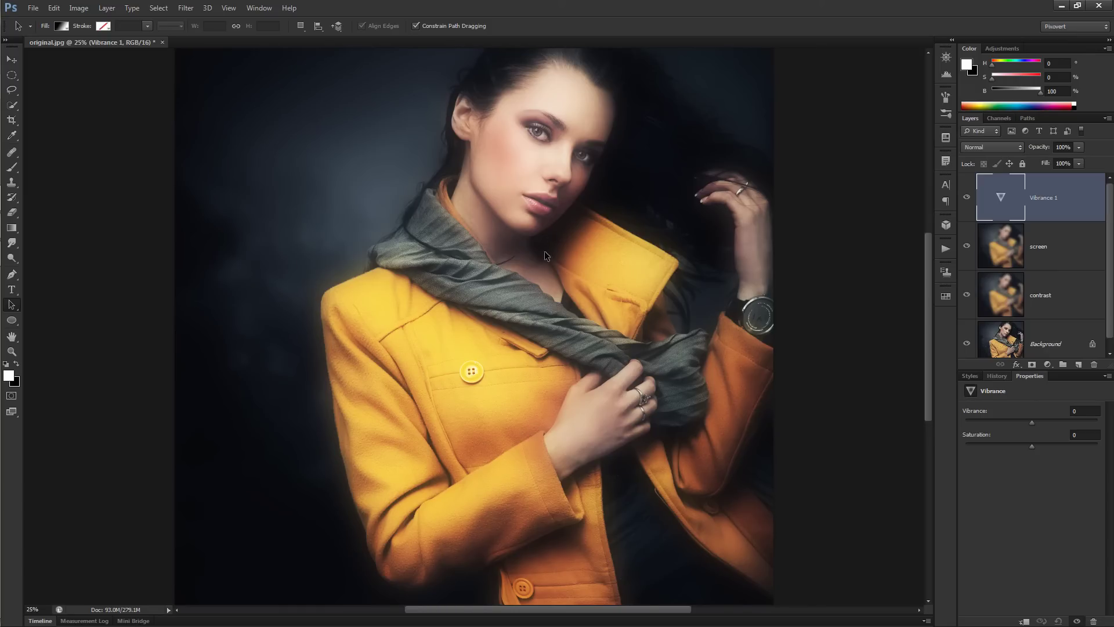
left_click(967, 198)
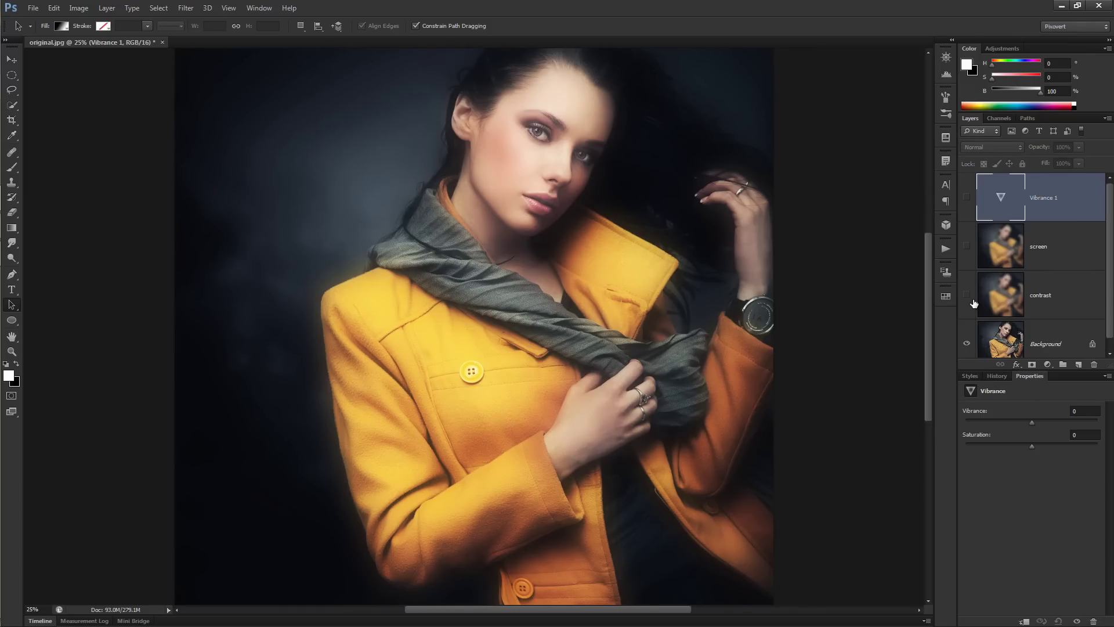
left_click(967, 344, "alt")
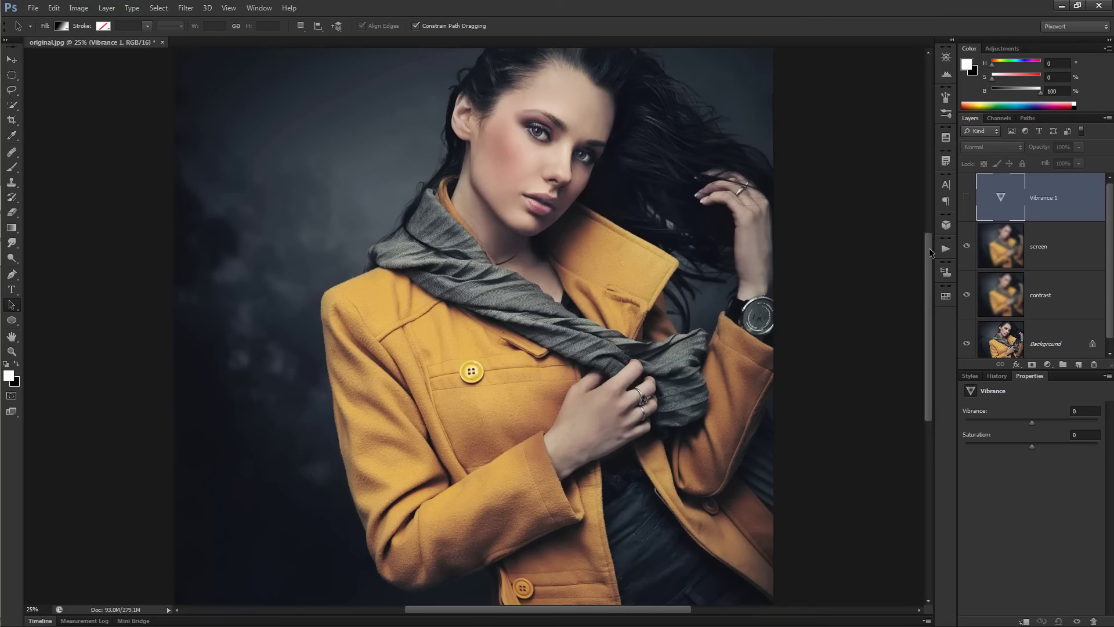
left_click_drag(966, 295, 966, 247)
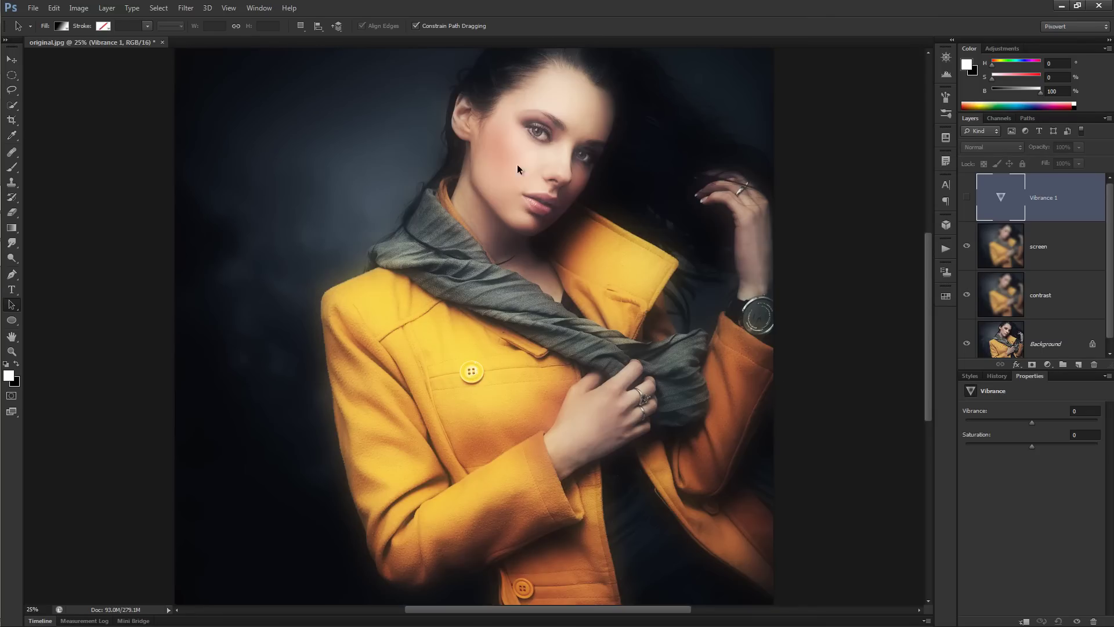
left_click(966, 197)
Step: Lower the vibrance slightly (about −3) and leave the Vibrance 1 layer hidden
left_click_drag(1032, 421, 1019, 424)
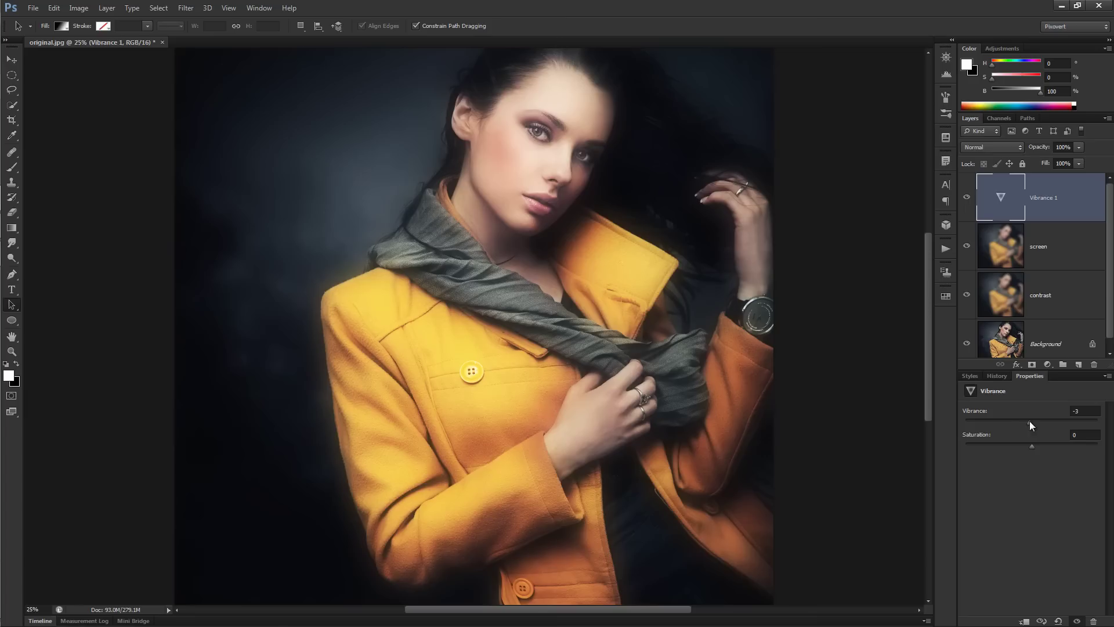
left_click(966, 197)
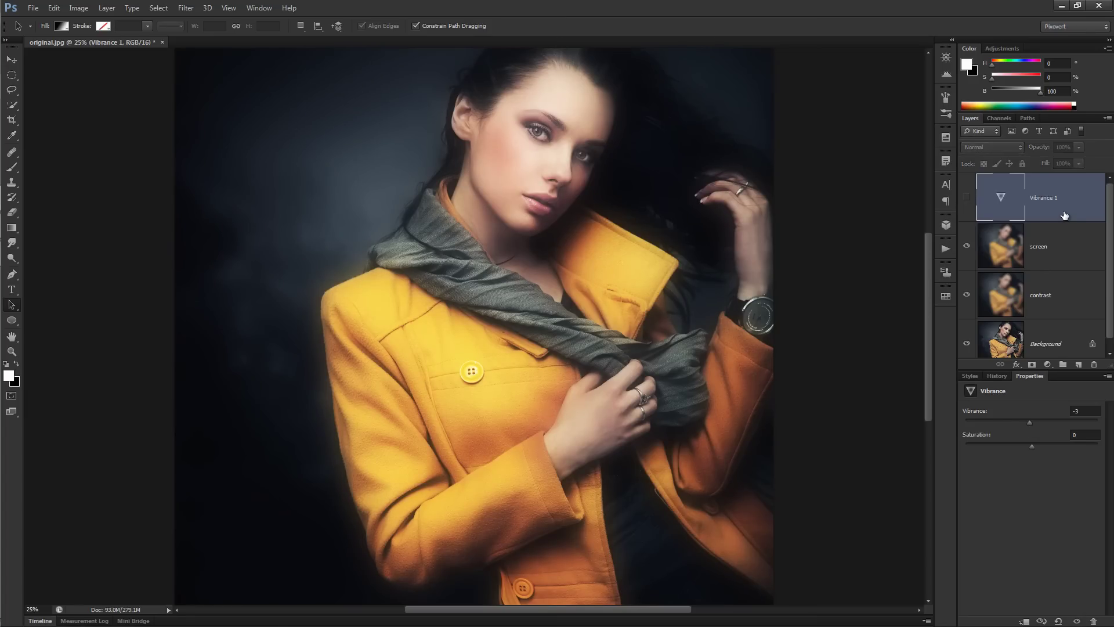
Step: Create a top layer named 'stamp' and merge all visible layers into it with Alt+Merge Visible
left_click(1062, 363)
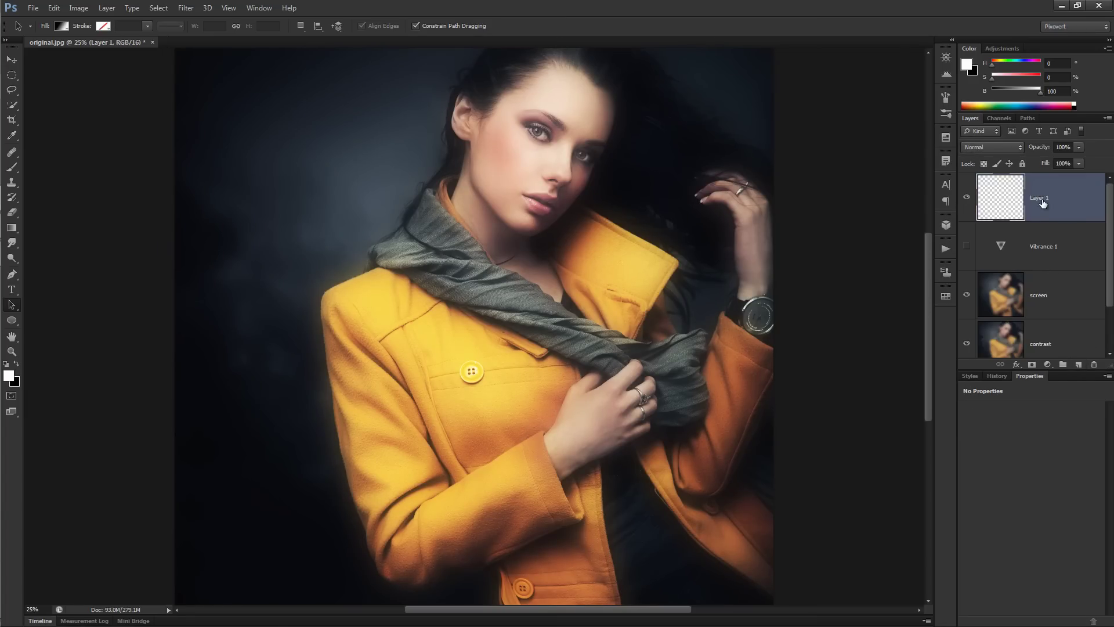
double_click(1042, 198)
type("stamp")
key("Return")
right_click(1059, 187)
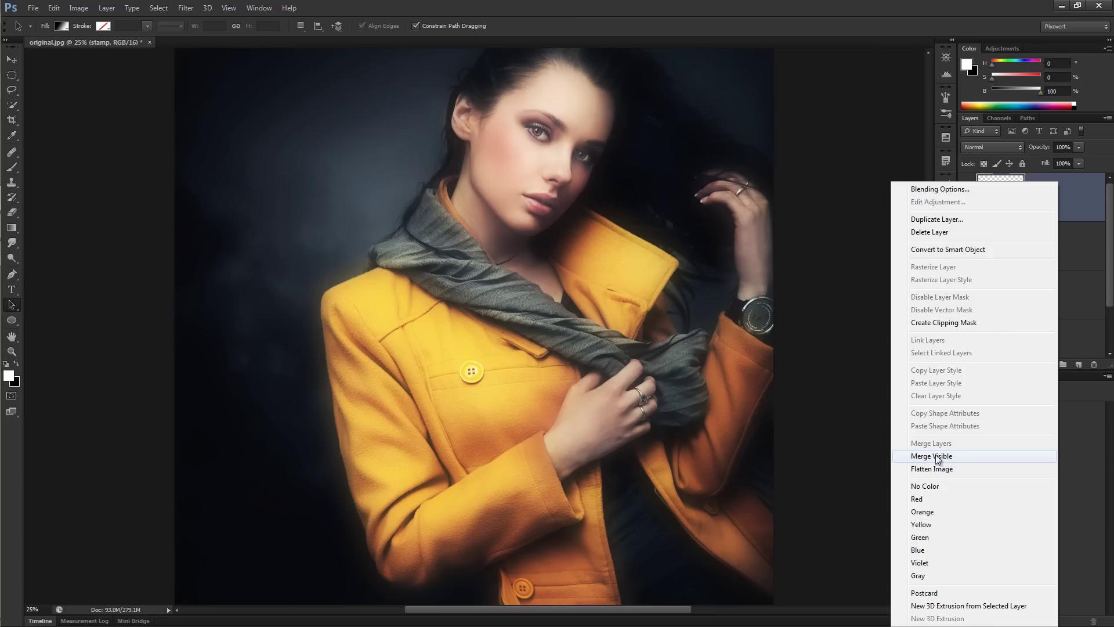
left_click(969, 455)
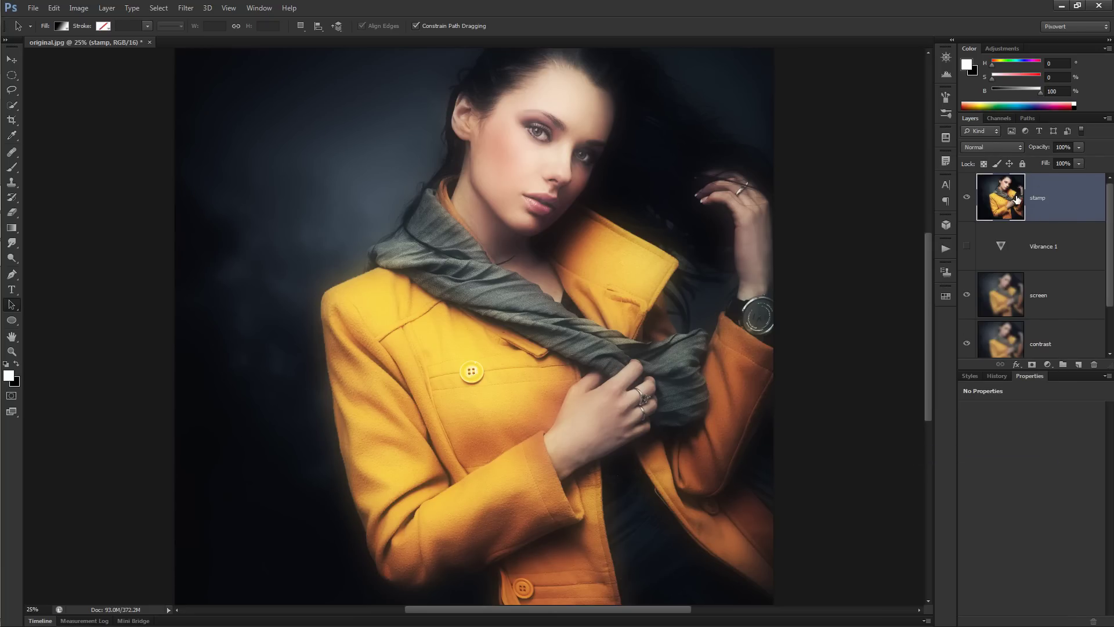